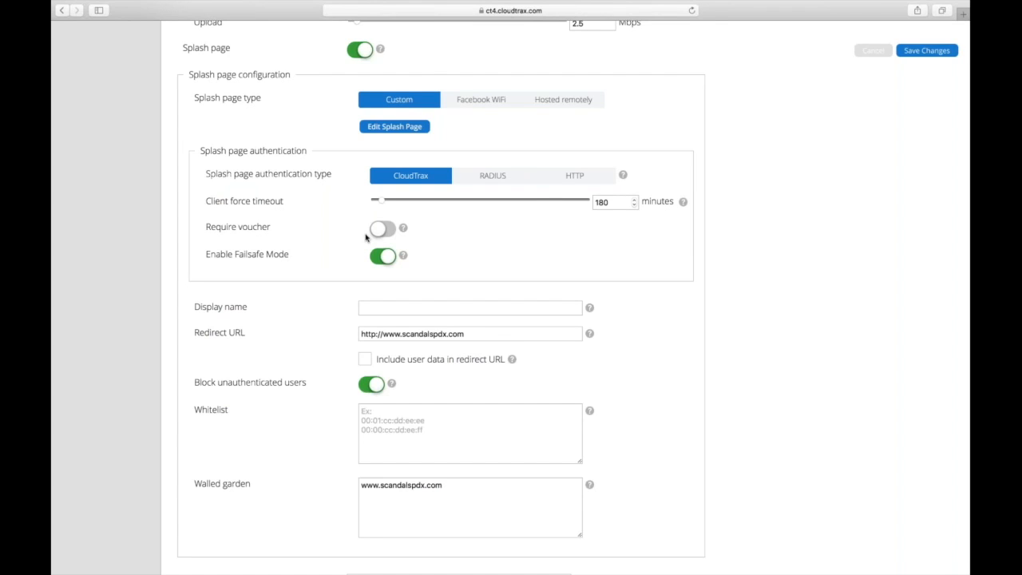
- Switch the Require voucher option of the splash page authentication on and back off
{"action": "left_click", "coordinate": [384, 230]}
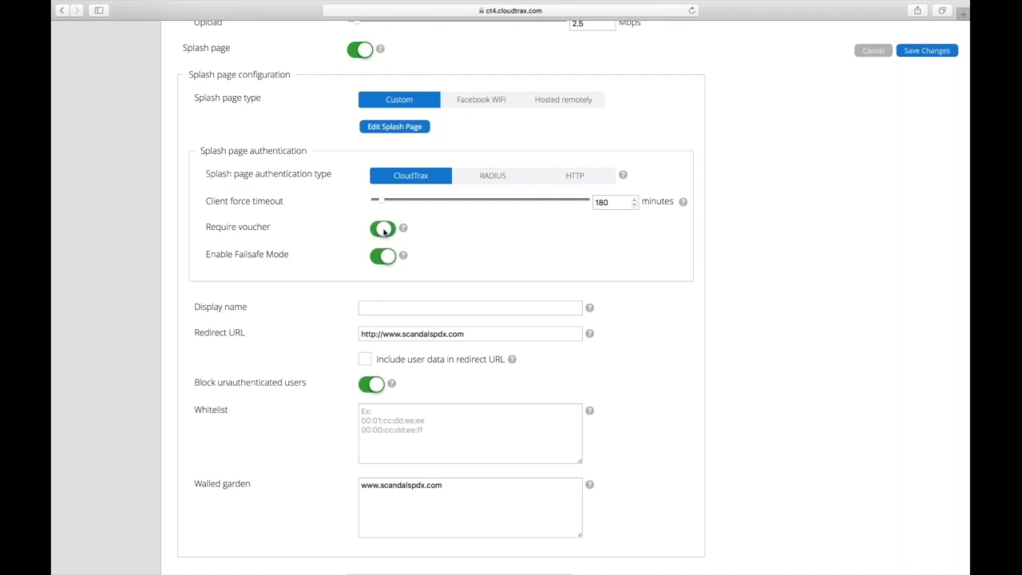
{"action": "left_click", "coordinate": [387, 231]}
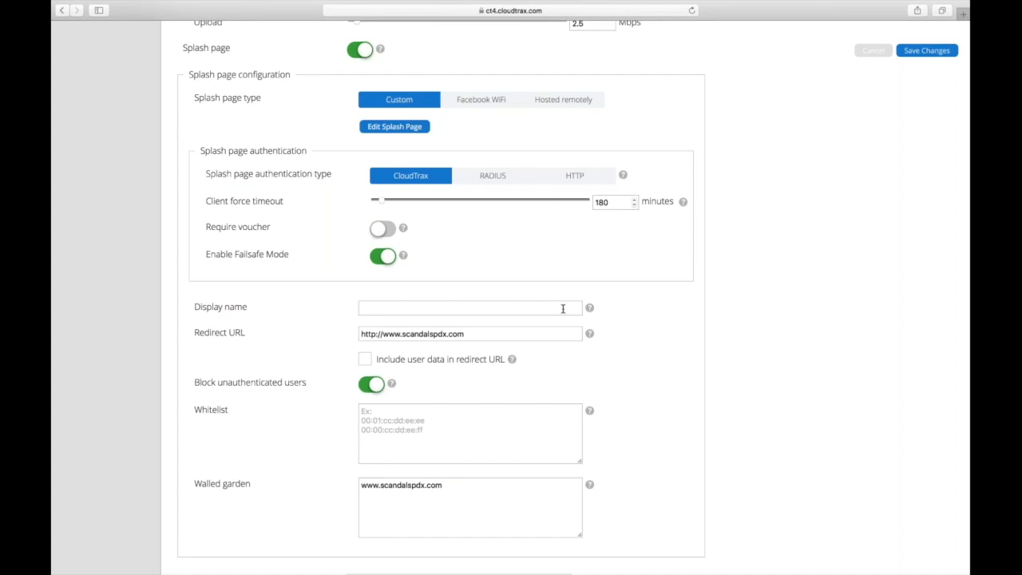
- Read the help for the Display name field and check the SSID name in the Common settings
{"action": "mouse_move", "coordinate": [590, 310]}
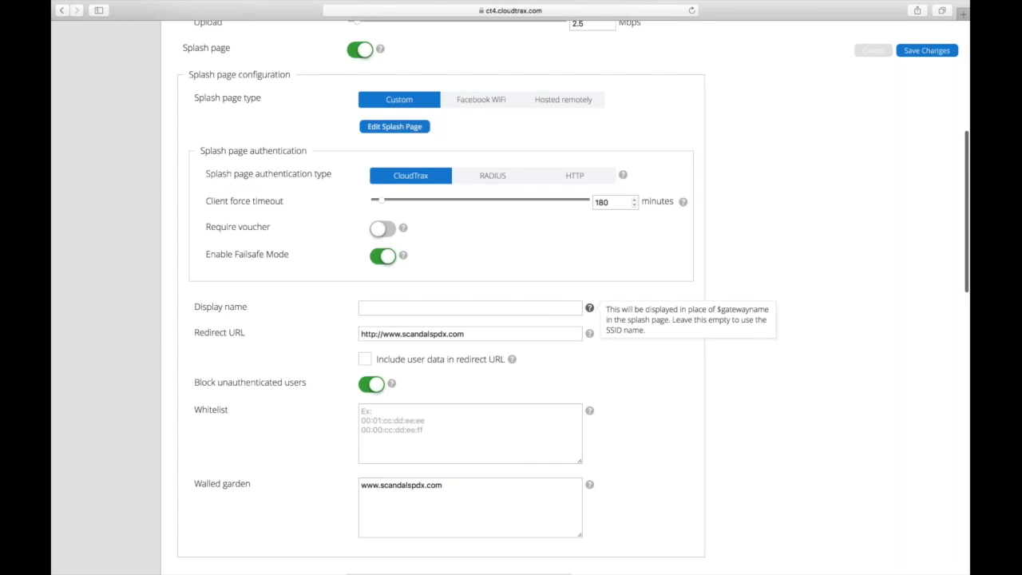
{"action": "scroll", "coordinate": [589, 308], "scroll_direction": "up", "scroll_amount": 5}
{"action": "scroll", "coordinate": [433, 140], "scroll_direction": "up", "scroll_amount": 3}
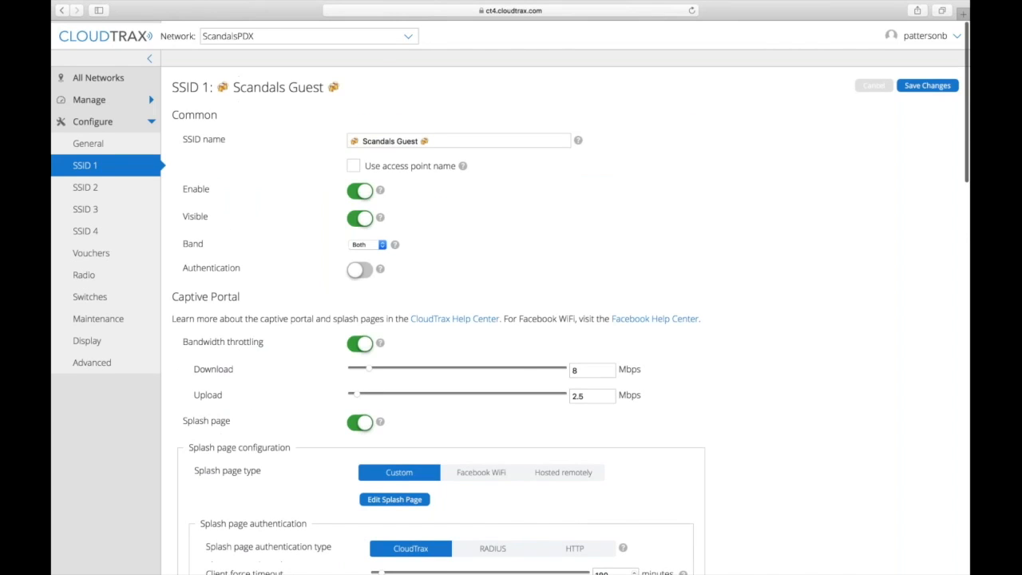
{"action": "left_click_drag", "start_coordinate": [433, 141], "coordinate": [413, 140]}
{"action": "mouse_move", "coordinate": [463, 163]}
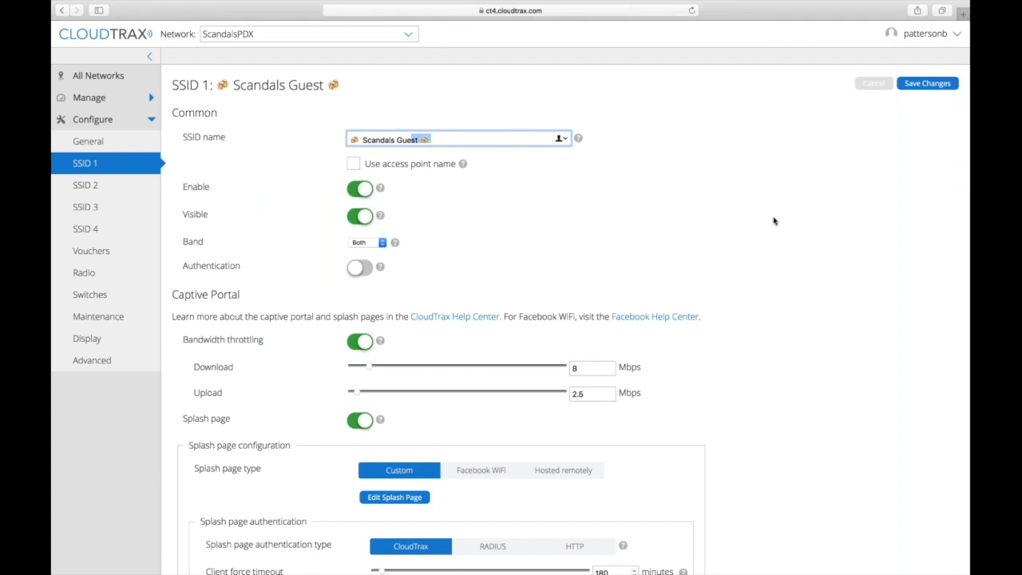
{"action": "left_click", "coordinate": [833, 216]}
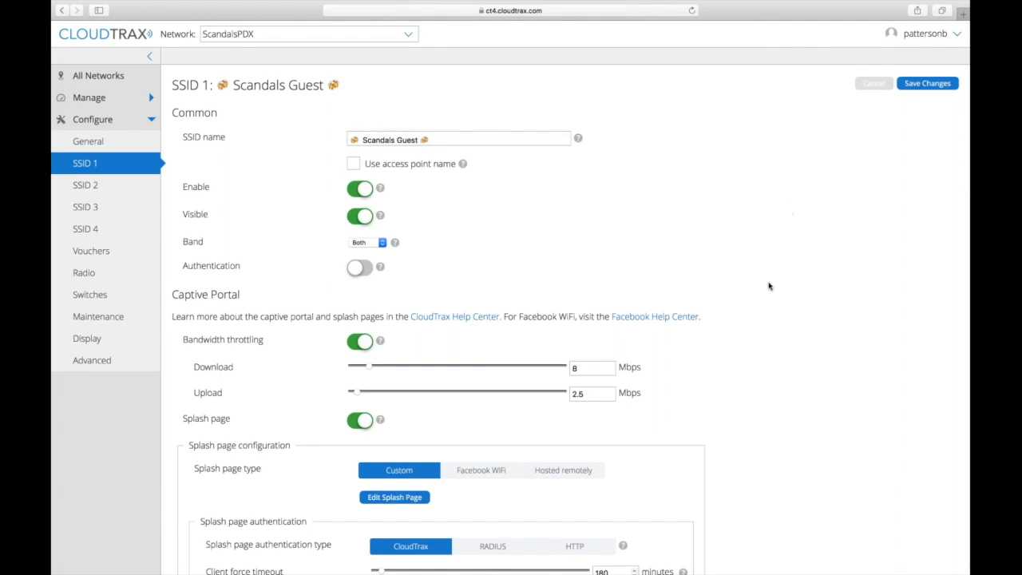
- Leave the display name empty, keep the redirect URL, and enable including user data in the redirect URL
{"action": "scroll", "coordinate": [766, 285], "scroll_direction": "down", "scroll_amount": 5}
{"action": "scroll", "coordinate": [769, 286], "scroll_direction": "down", "scroll_amount": 3}
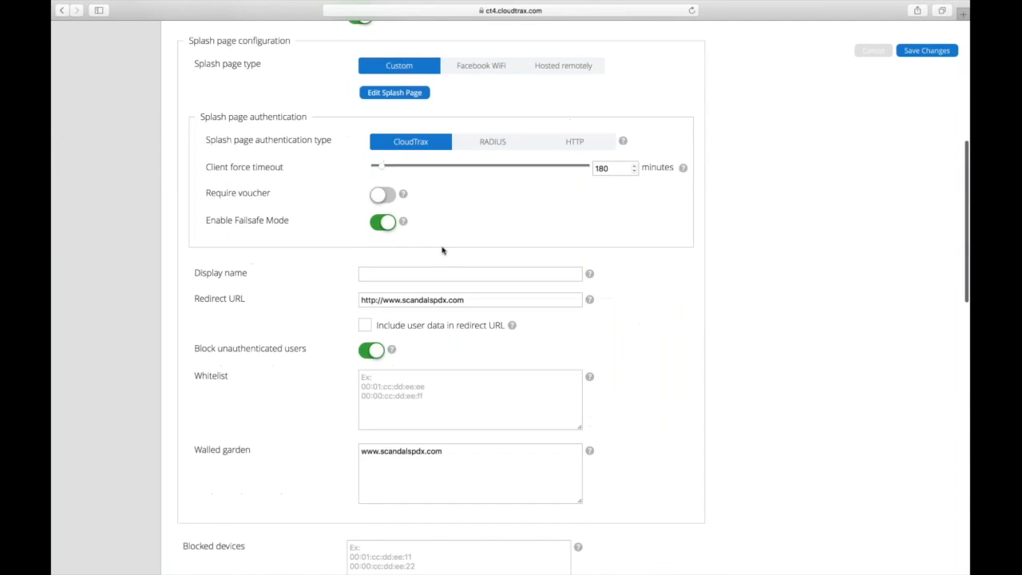
{"action": "left_click", "coordinate": [462, 280]}
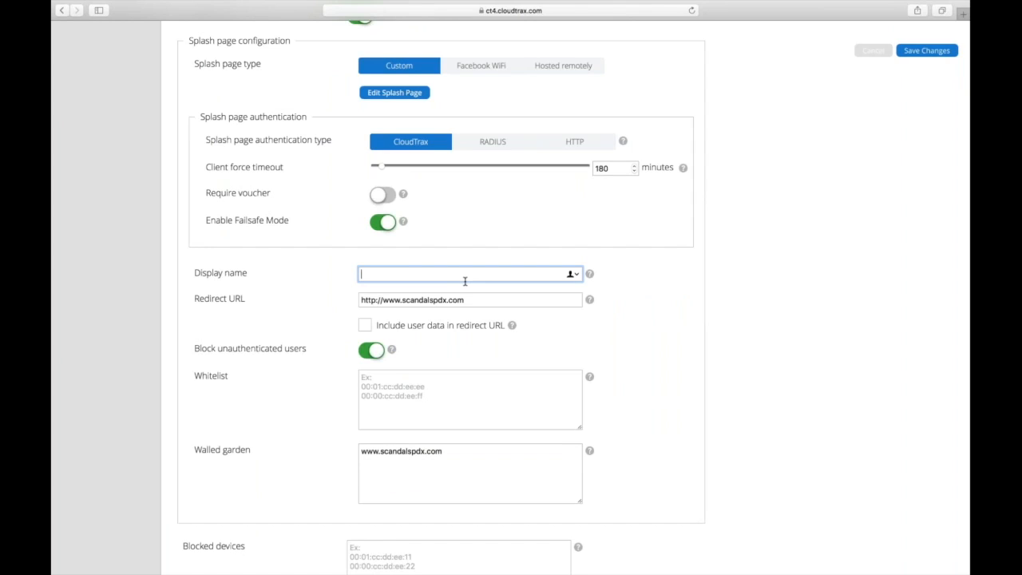
{"action": "key", "text": "Tab"}
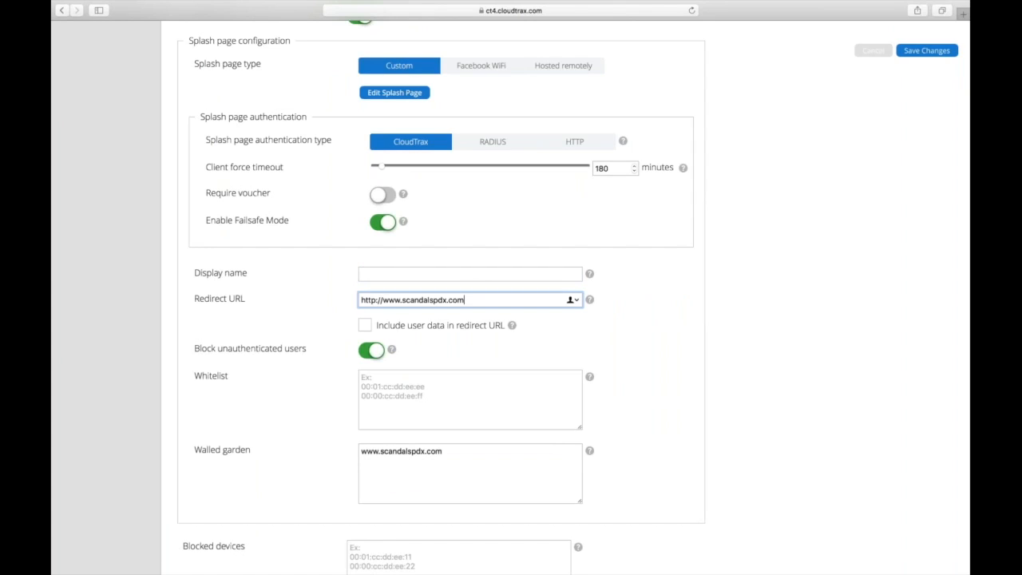
{"action": "scroll", "coordinate": [676, 380], "scroll_direction": "down", "scroll_amount": 1}
{"action": "scroll", "coordinate": [677, 380], "scroll_direction": "down", "scroll_amount": 3}
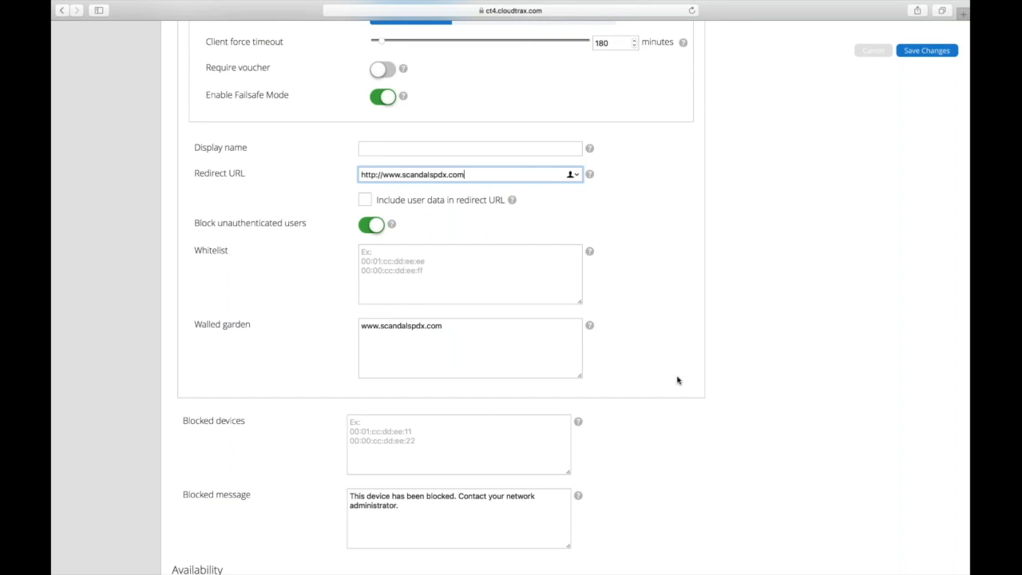
{"action": "left_click", "coordinate": [365, 200]}
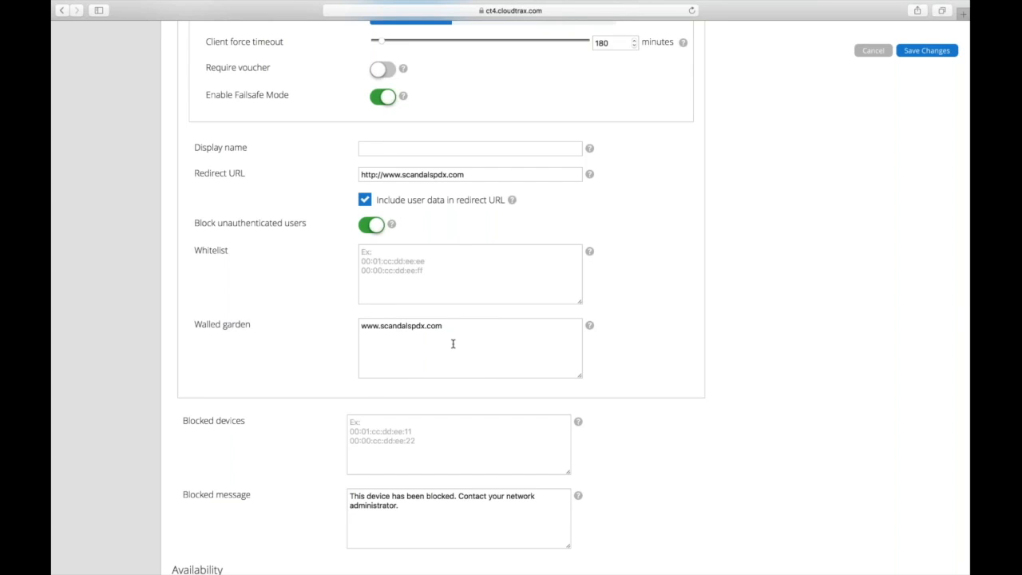
- Open the custom splash page for editing and load the Brew template
{"action": "scroll", "coordinate": [453, 344], "scroll_direction": "up", "scroll_amount": 2}
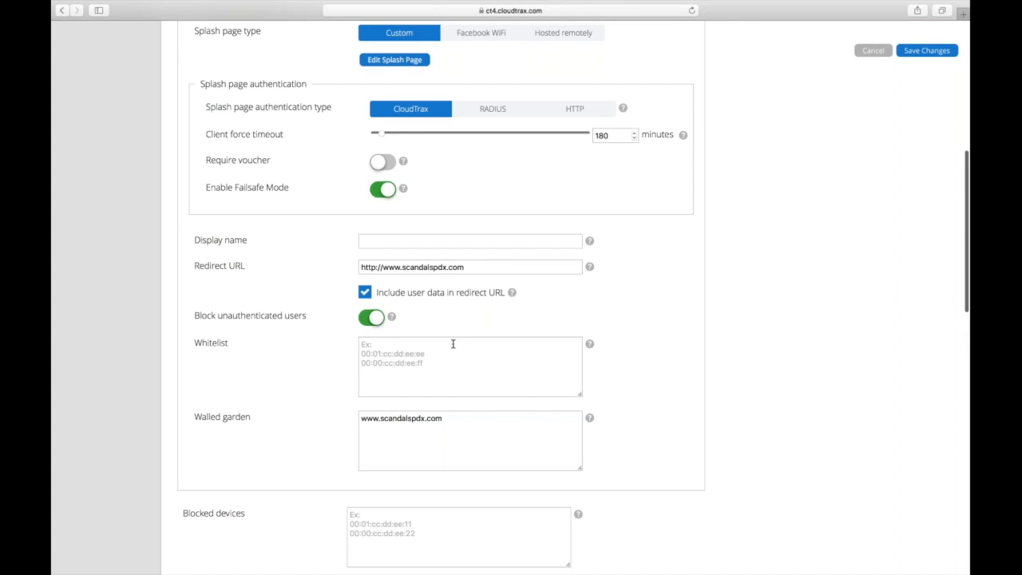
{"action": "scroll", "coordinate": [453, 343], "scroll_direction": "up", "scroll_amount": 3}
{"action": "scroll", "coordinate": [453, 343], "scroll_direction": "down", "scroll_amount": 1}
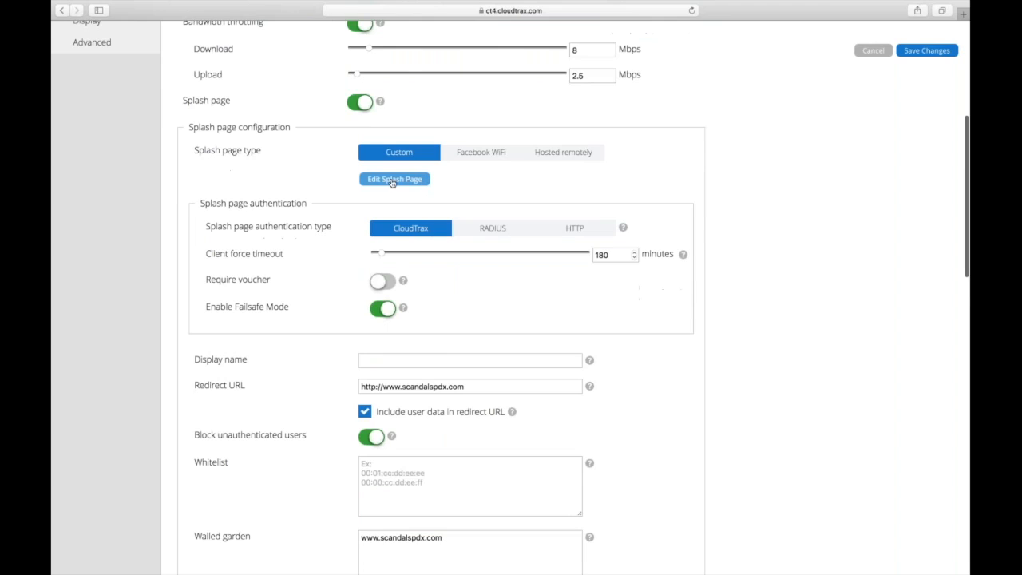
{"action": "left_click", "coordinate": [392, 180]}
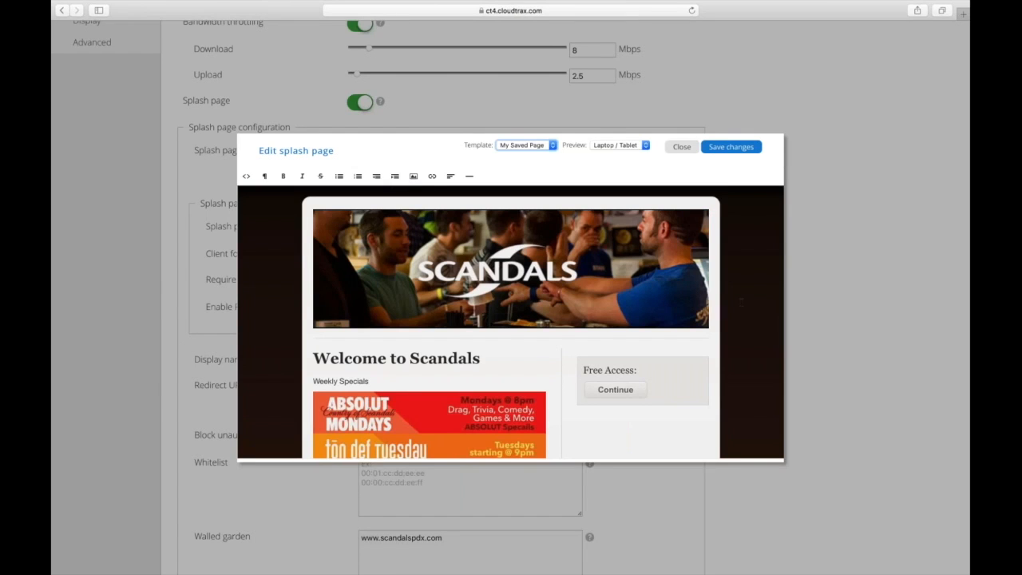
{"action": "left_click", "coordinate": [527, 145]}
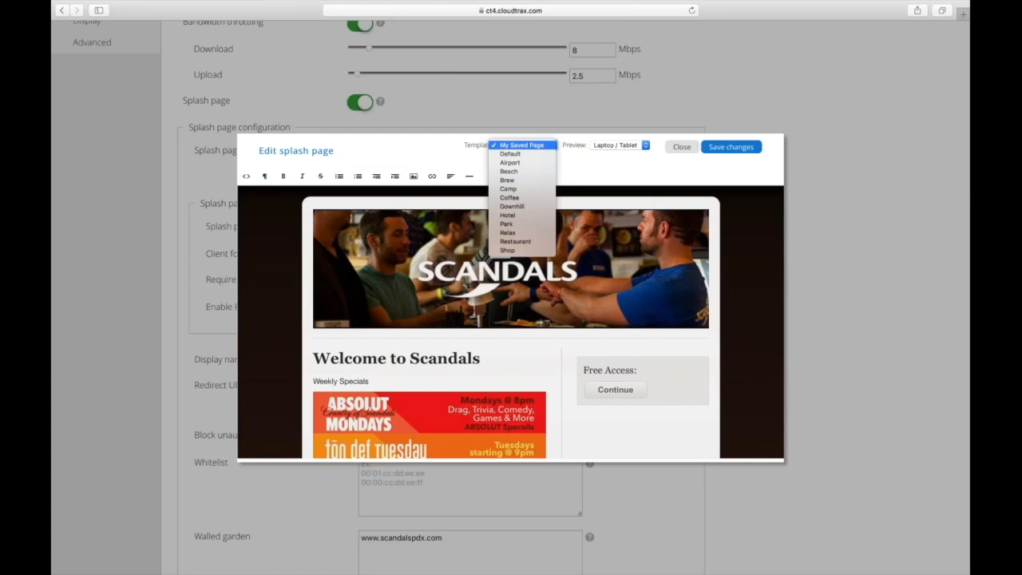
{"action": "left_click", "coordinate": [511, 181]}
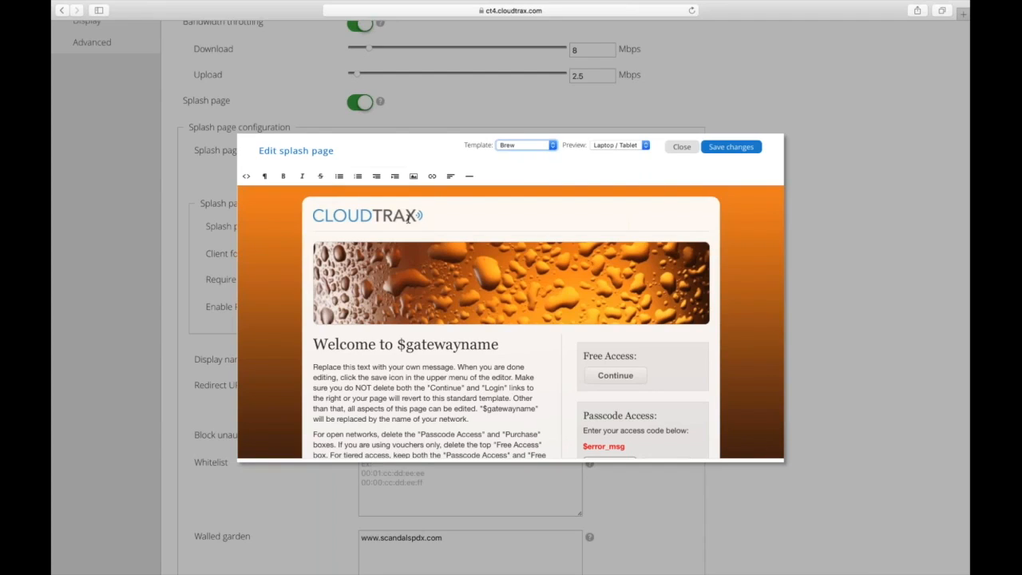
- Delete the CloudTrax logo from the header above the banner image of the splash page
{"action": "left_click", "coordinate": [417, 215]}
{"action": "key", "text": "BackSpace"}
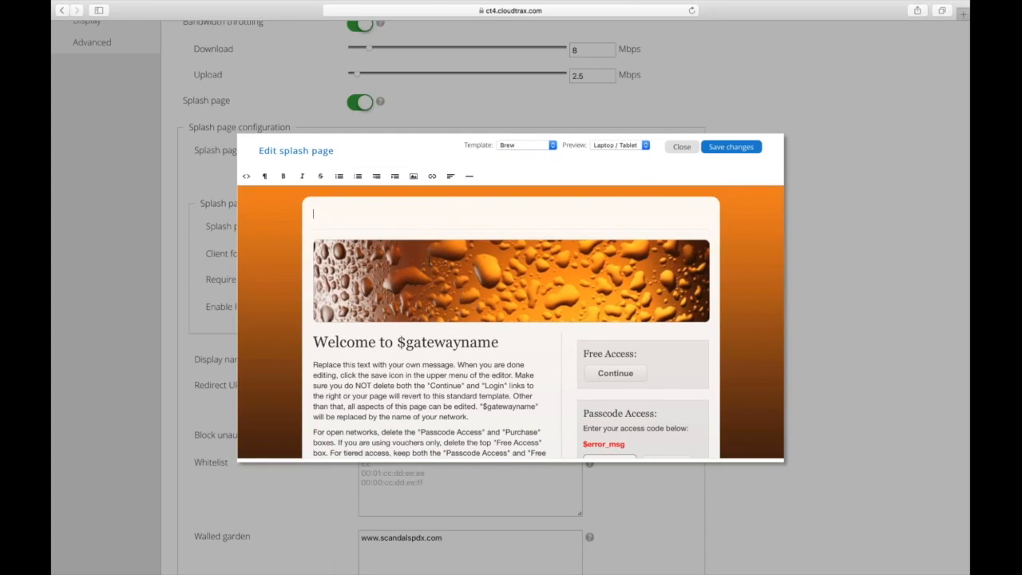
{"action": "left_click", "coordinate": [429, 260]}
{"action": "scroll", "coordinate": [510, 263], "scroll_direction": "down", "scroll_amount": 3}
{"action": "scroll", "coordinate": [509, 262], "scroll_direction": "up", "scroll_amount": 3}
{"action": "left_click", "coordinate": [395, 220]}
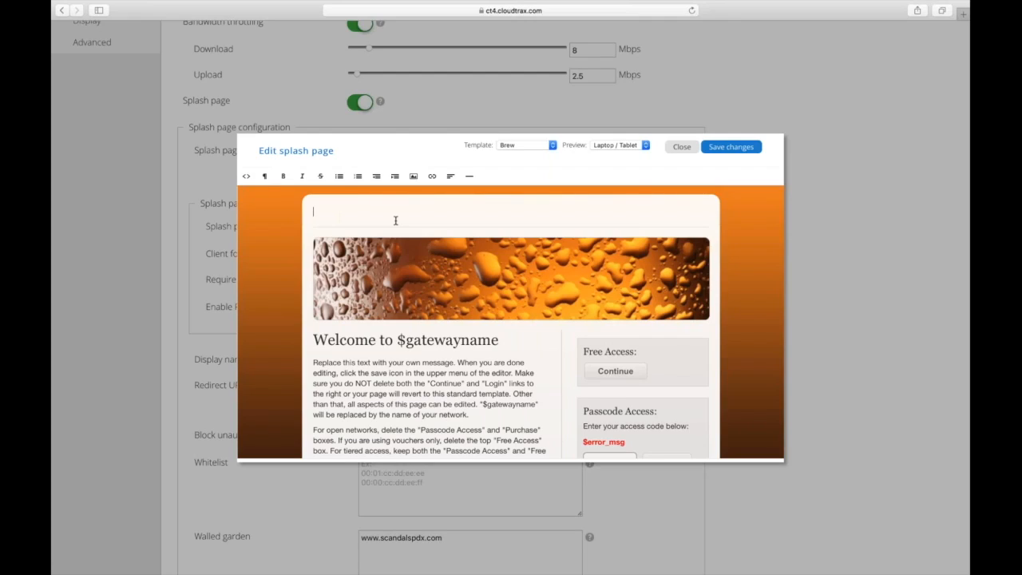
{"action": "left_click", "coordinate": [396, 221]}
- Examine the template's welcome text and its HTML source, and return to the visual editing view
{"action": "scroll", "coordinate": [395, 220], "scroll_direction": "down", "scroll_amount": 3}
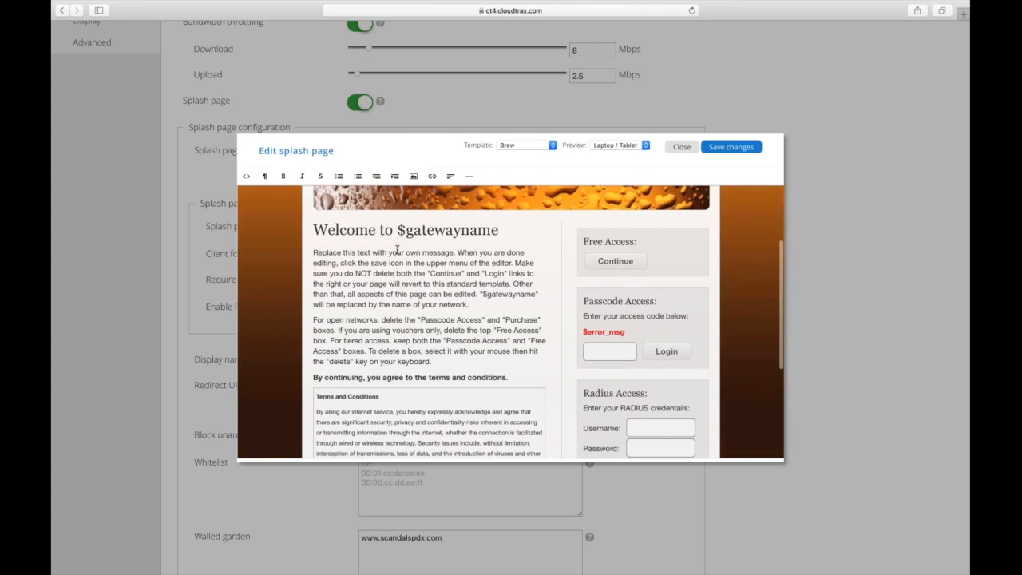
{"action": "scroll", "coordinate": [397, 250], "scroll_direction": "down", "scroll_amount": 1}
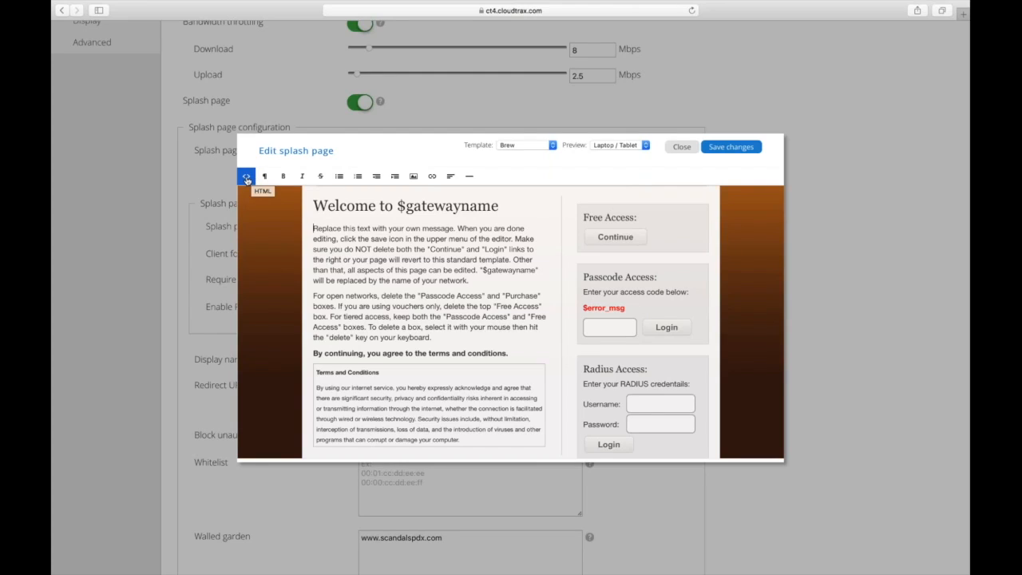
{"action": "left_click", "coordinate": [247, 179]}
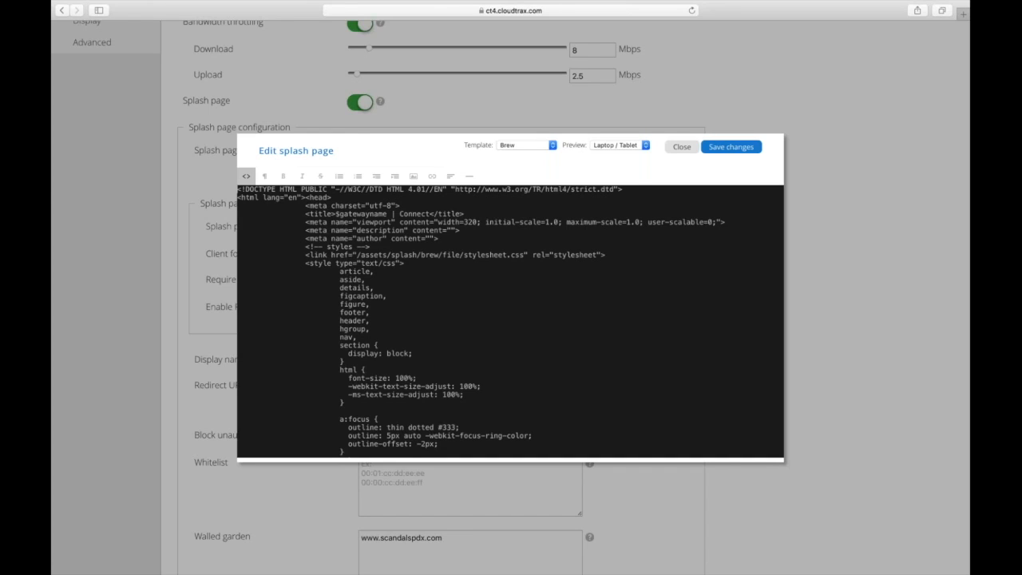
{"action": "scroll", "coordinate": [510, 320], "scroll_direction": "down", "scroll_amount": 2}
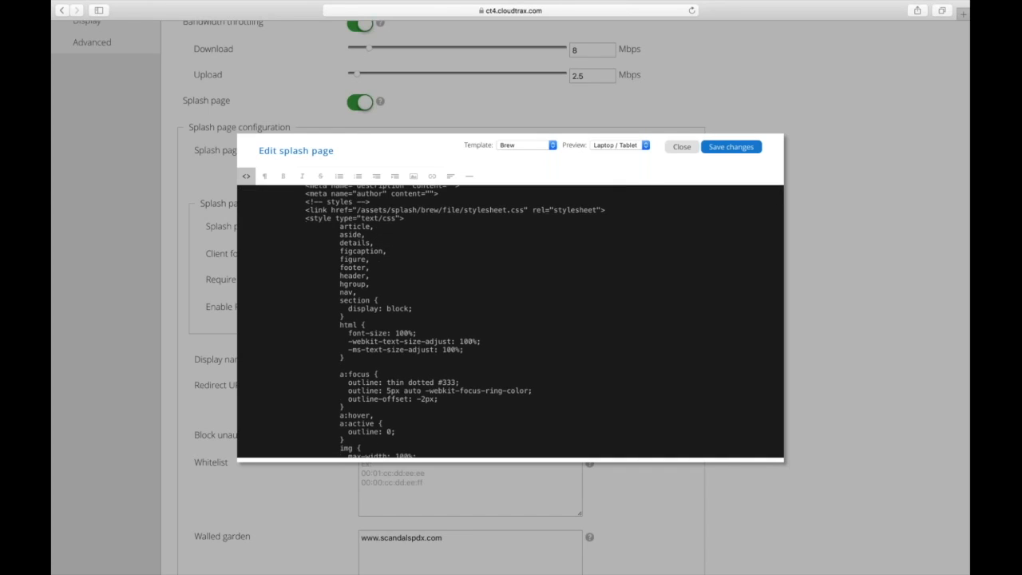
{"action": "scroll", "coordinate": [510, 321], "scroll_direction": "down", "scroll_amount": 15}
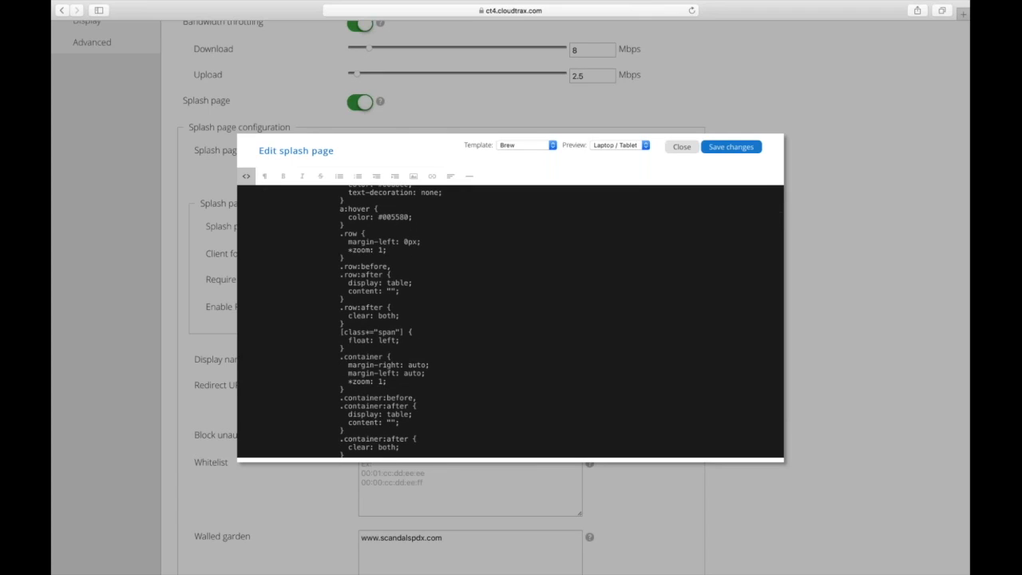
{"action": "left_click", "coordinate": [246, 175]}
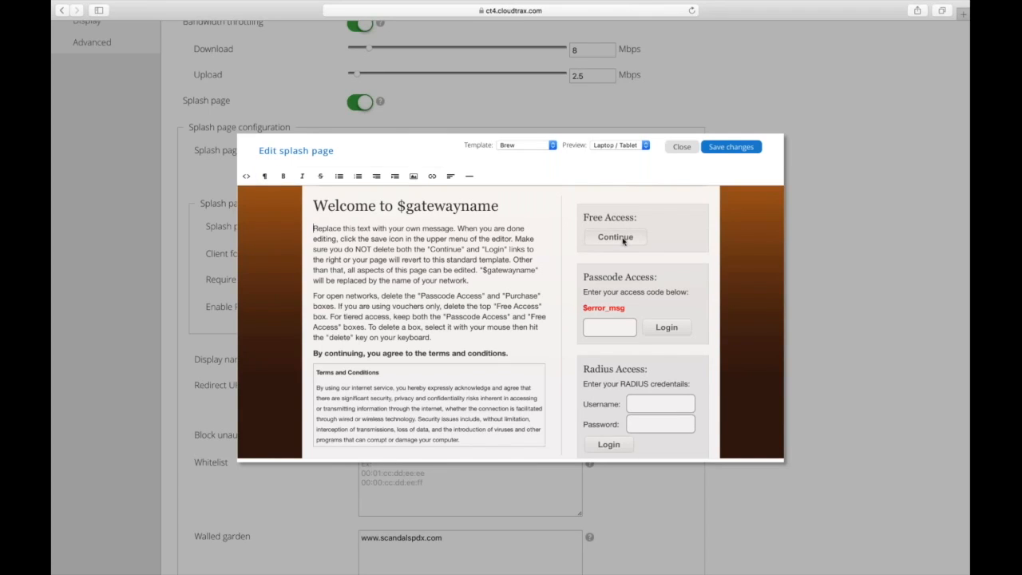
- Examine the Free Access and Passcode Access boxes on the splash page, including the access code field
{"action": "scroll", "coordinate": [685, 331], "scroll_direction": "down", "scroll_amount": 1}
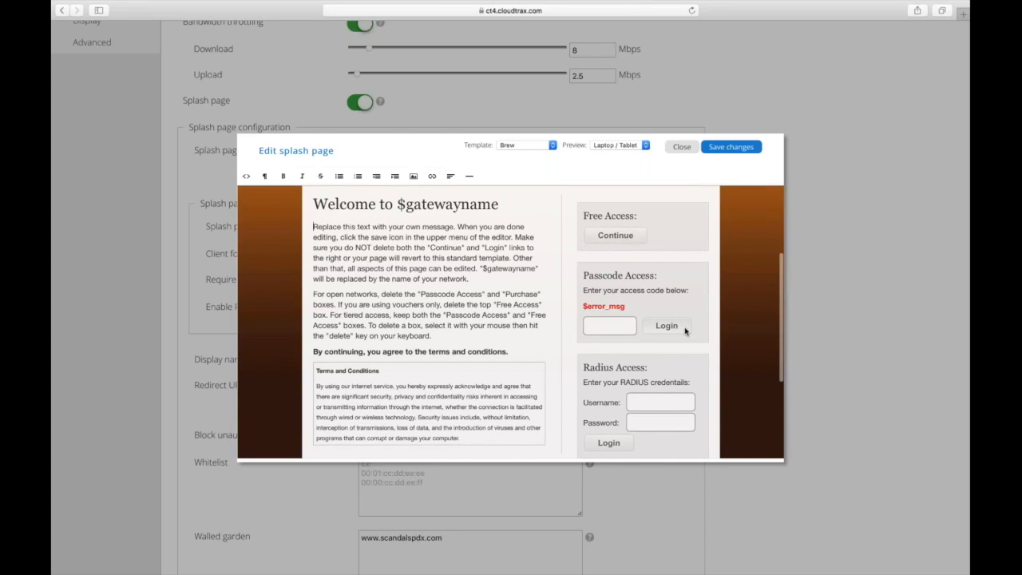
{"action": "scroll", "coordinate": [685, 331], "scroll_direction": "down", "scroll_amount": 4}
{"action": "scroll", "coordinate": [685, 331], "scroll_direction": "up", "scroll_amount": 4}
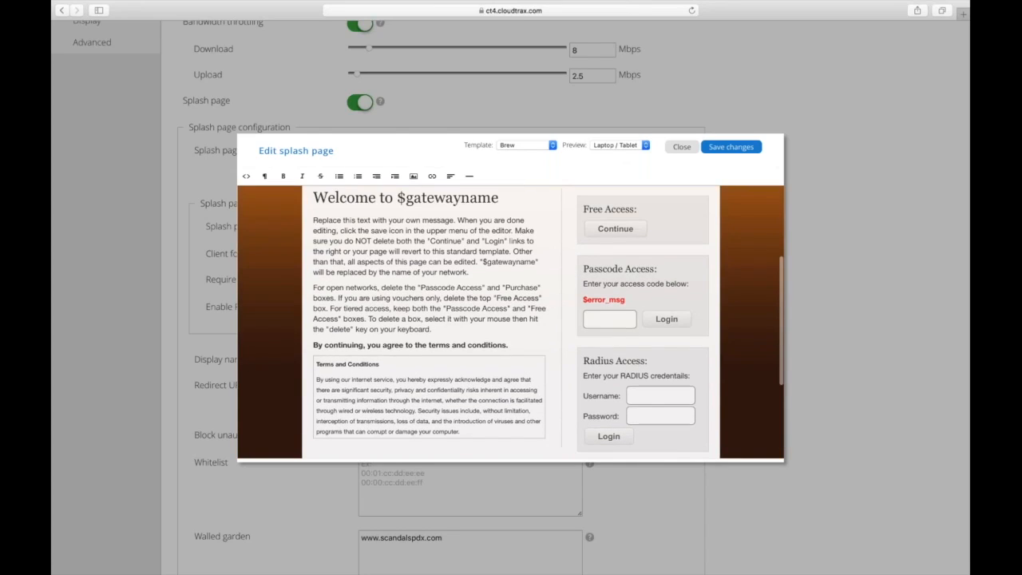
{"action": "scroll", "coordinate": [510, 322], "scroll_direction": "up", "scroll_amount": 2}
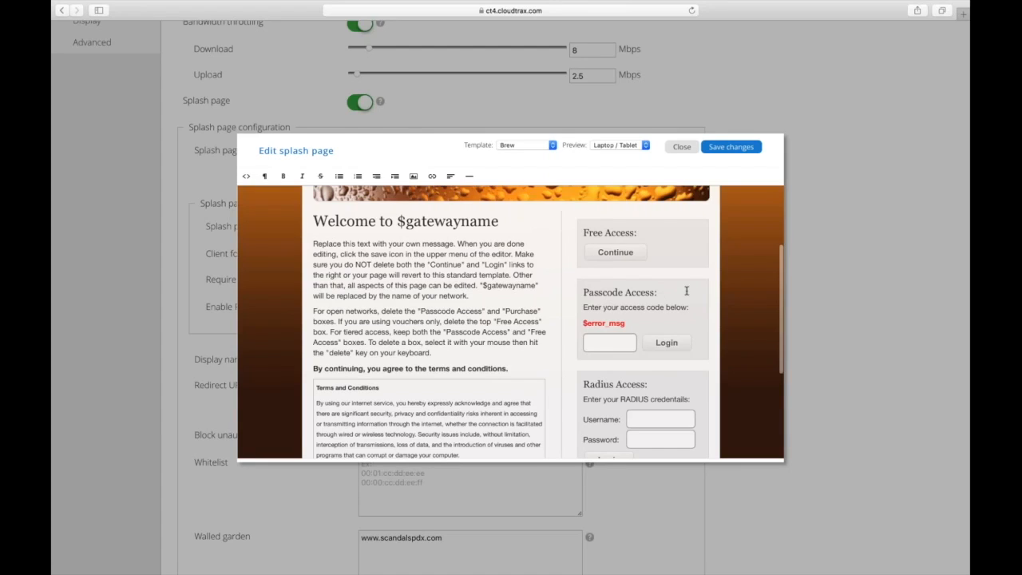
{"action": "scroll", "coordinate": [686, 258], "scroll_direction": "down", "scroll_amount": 1}
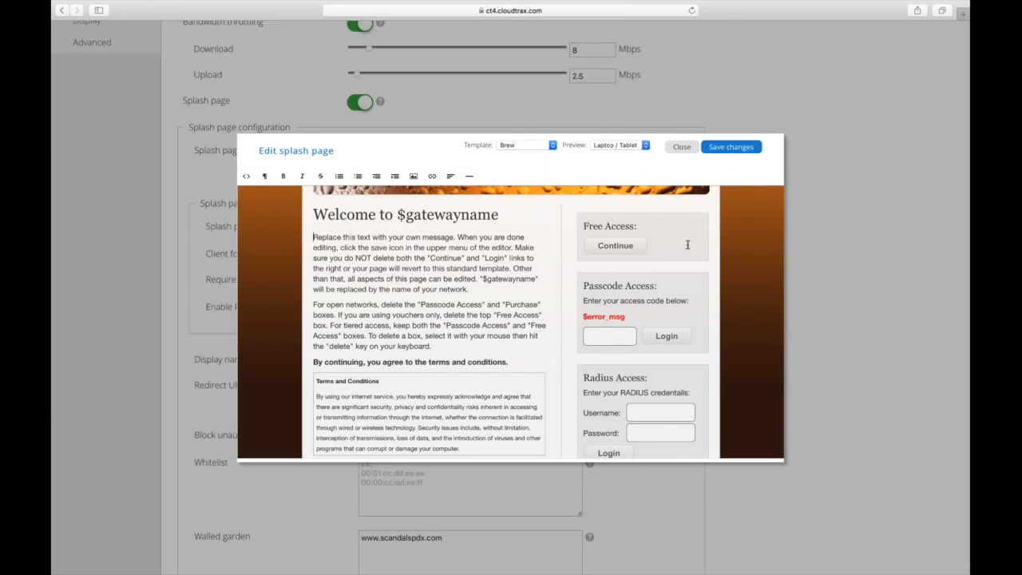
{"action": "scroll", "coordinate": [687, 245], "scroll_direction": "down", "scroll_amount": 1}
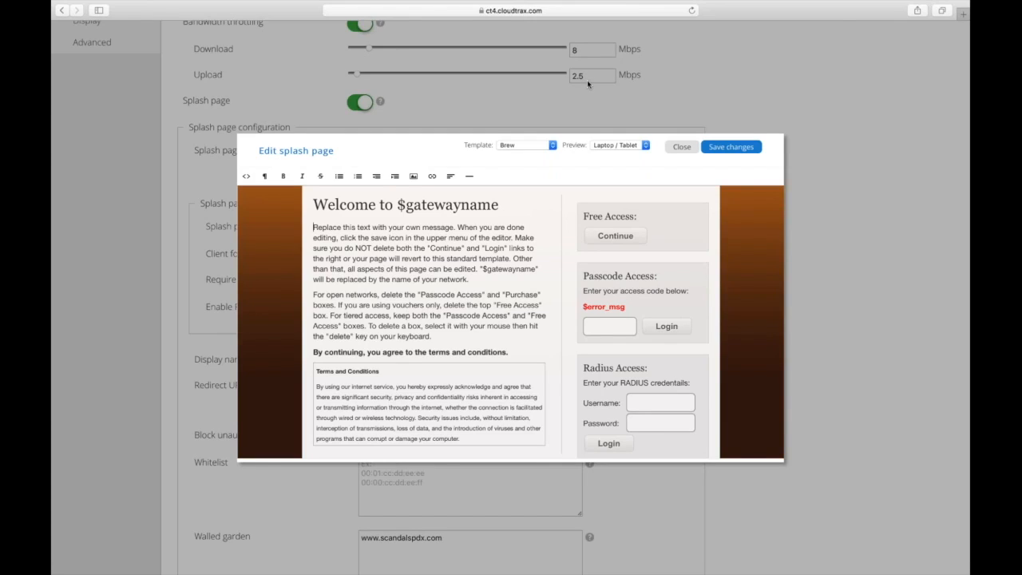
{"action": "left_click", "coordinate": [626, 246]}
{"action": "left_click", "coordinate": [606, 328]}
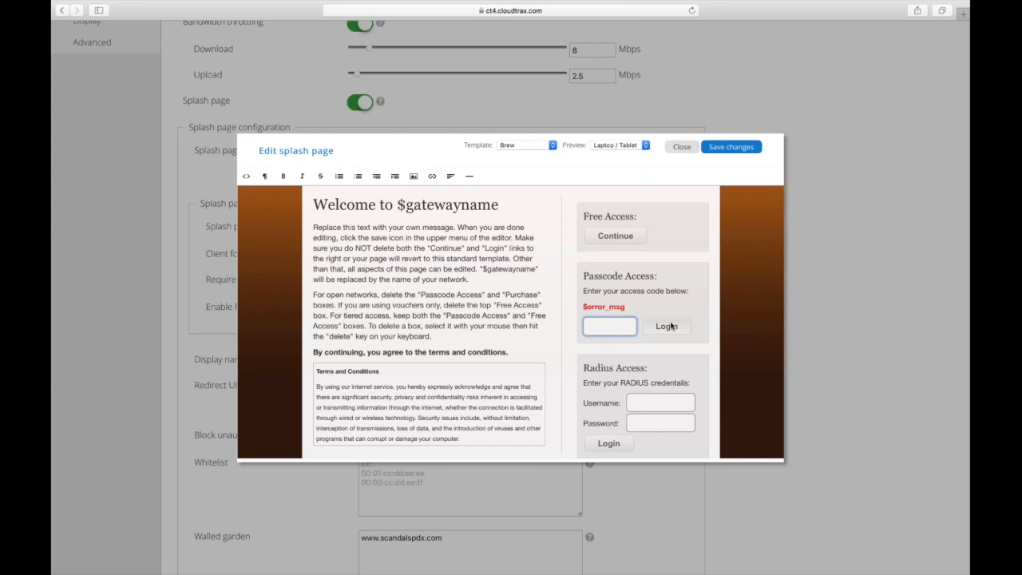
- Examine the Radius Access and Purchase boxes further down the splash page
{"action": "scroll", "coordinate": [667, 339], "scroll_direction": "down", "scroll_amount": 1}
{"action": "scroll", "coordinate": [666, 339], "scroll_direction": "down", "scroll_amount": 1}
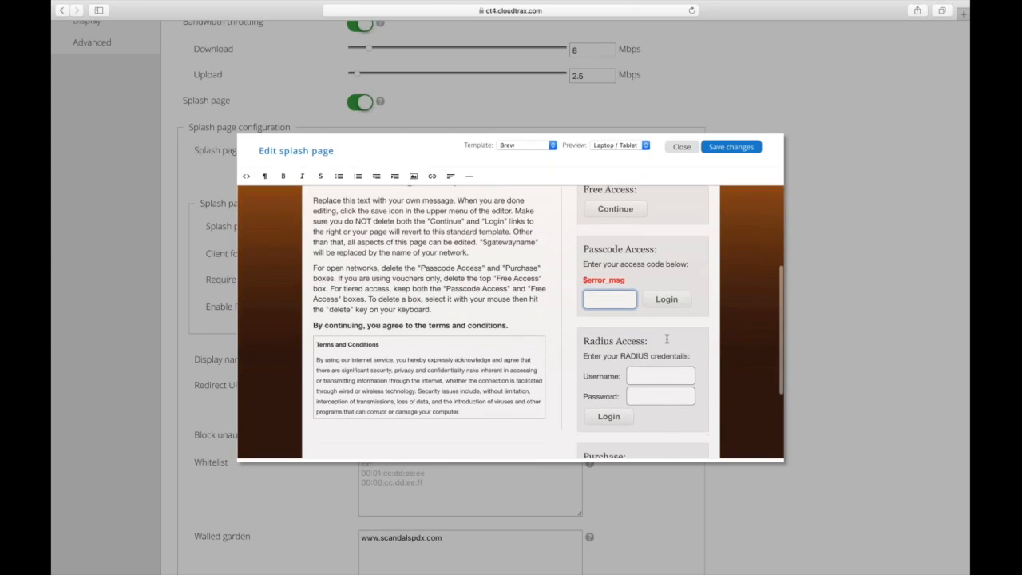
{"action": "scroll", "coordinate": [667, 339], "scroll_direction": "down", "scroll_amount": 1}
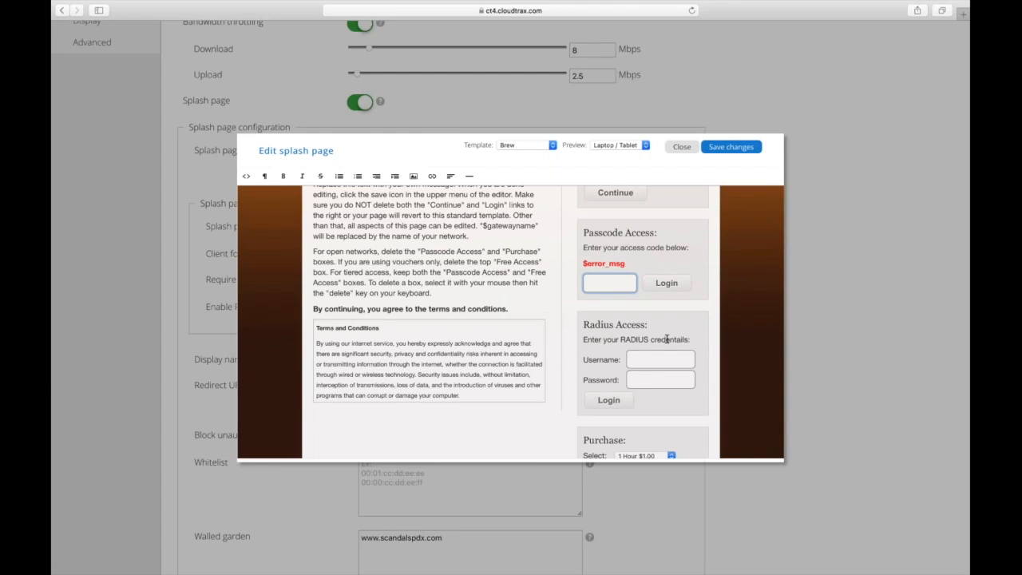
{"action": "scroll", "coordinate": [666, 339], "scroll_direction": "down", "scroll_amount": 5}
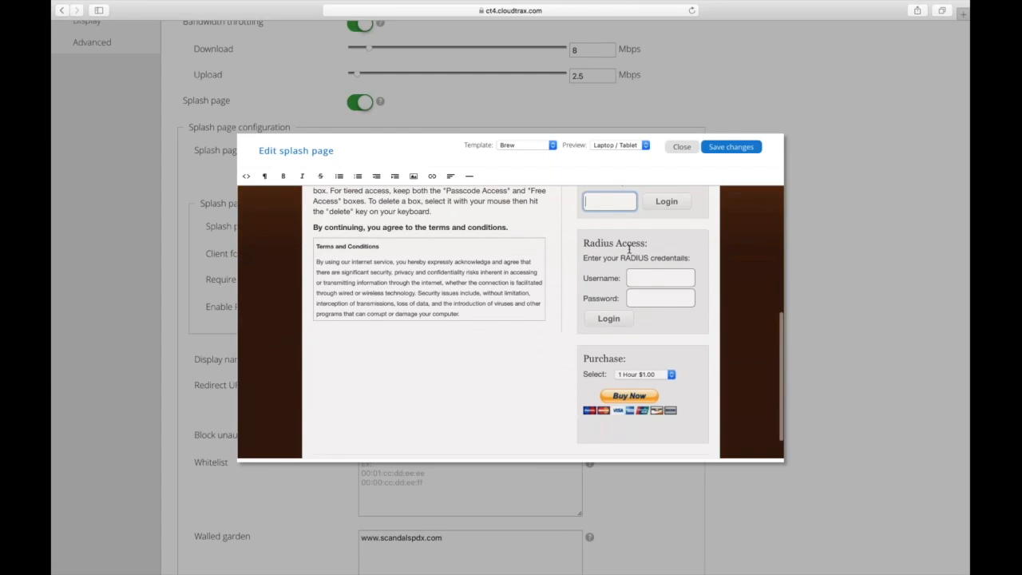
{"action": "left_click", "coordinate": [648, 274]}
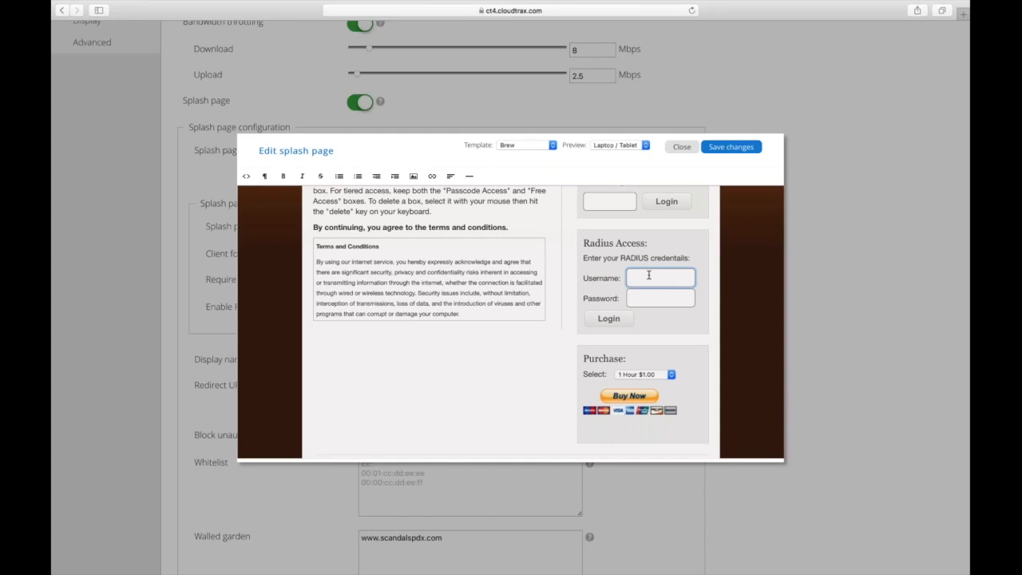
{"action": "scroll", "coordinate": [648, 275], "scroll_direction": "down", "scroll_amount": 1}
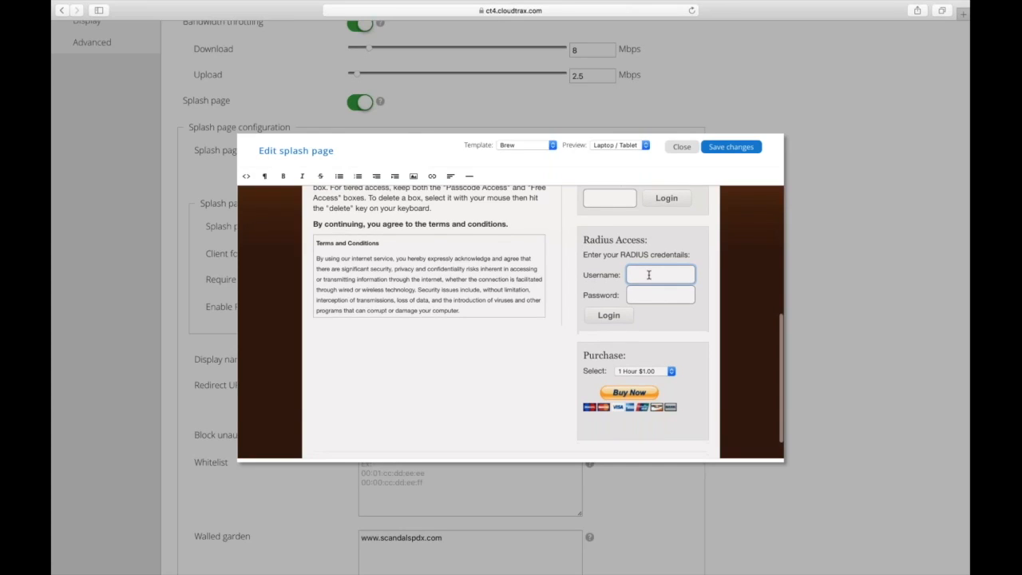
- Delete the whole Purchase box from the splash page and close the splash page editor without saving
{"action": "scroll", "coordinate": [648, 274], "scroll_direction": "down", "scroll_amount": 2}
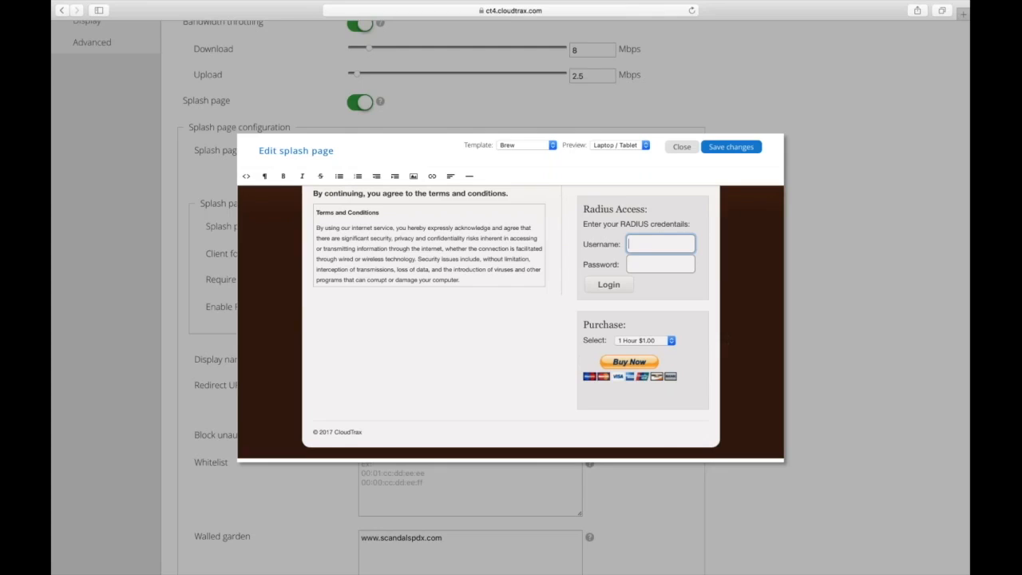
{"action": "left_click", "coordinate": [714, 347]}
{"action": "left_click", "coordinate": [599, 317]}
{"action": "key", "text": "Delete"}
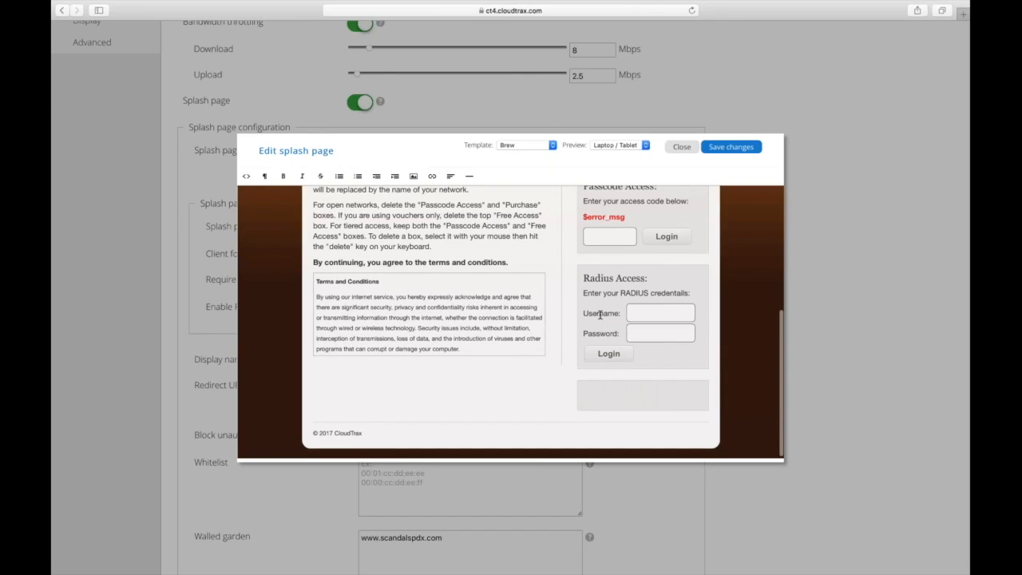
{"action": "key", "text": "BackSpace"}
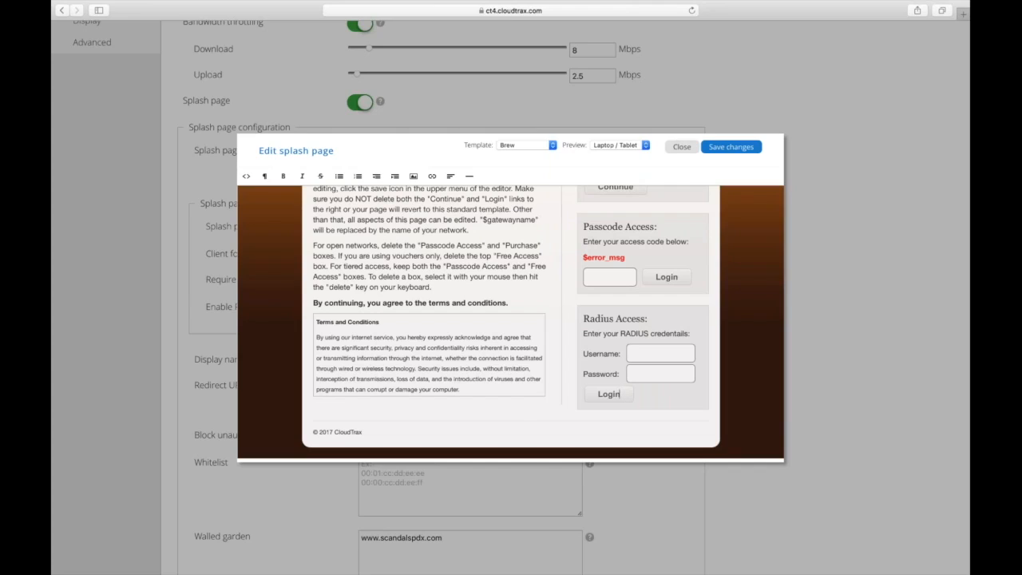
{"action": "left_click", "coordinate": [683, 149]}
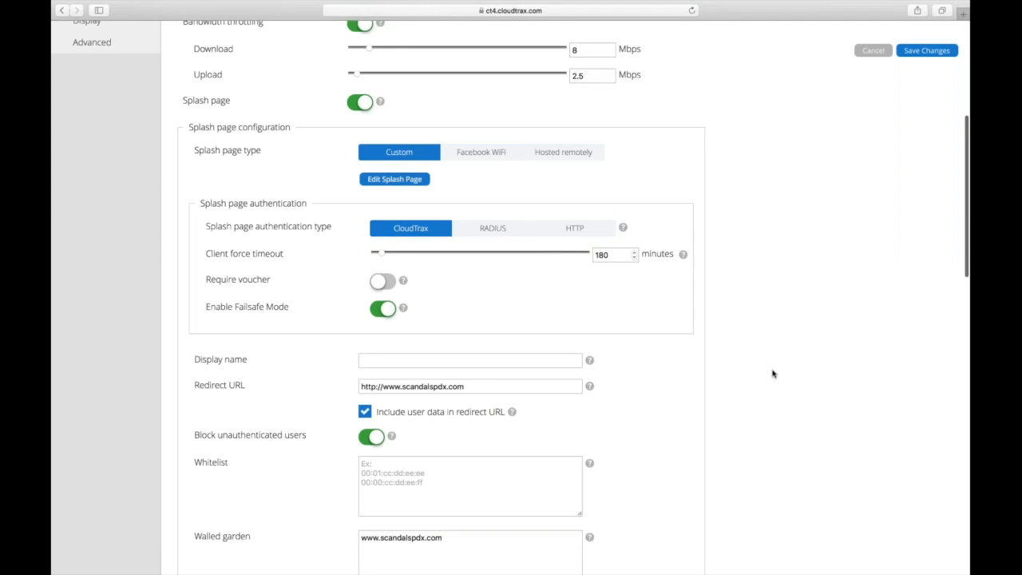
- Examine the remaining SSID settings below the splash page configuration, including the daily WiFi availability schedule and the Advanced options
{"action": "scroll", "coordinate": [772, 373], "scroll_direction": "down", "scroll_amount": 2}
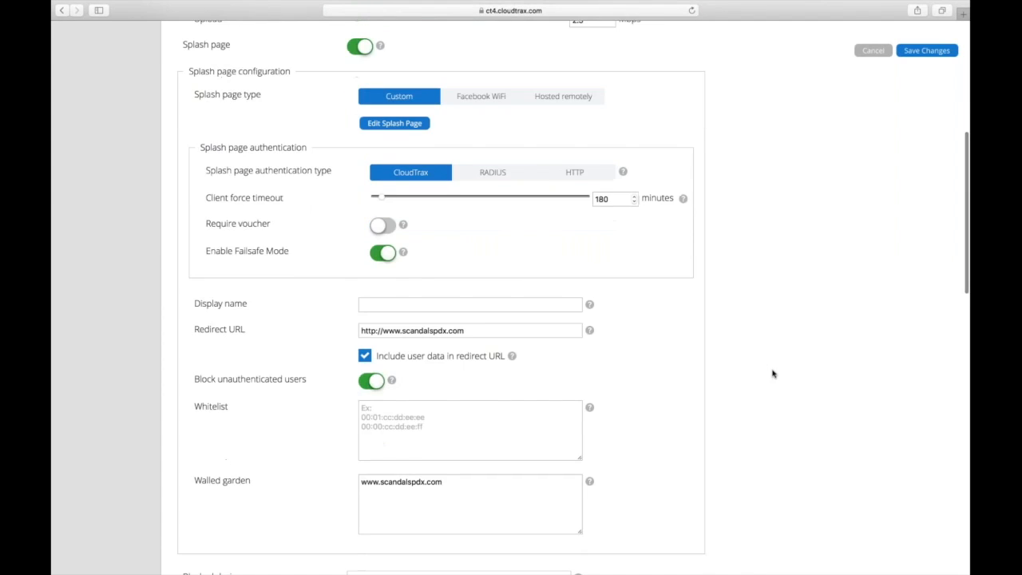
{"action": "scroll", "coordinate": [772, 373], "scroll_direction": "down", "scroll_amount": 10}
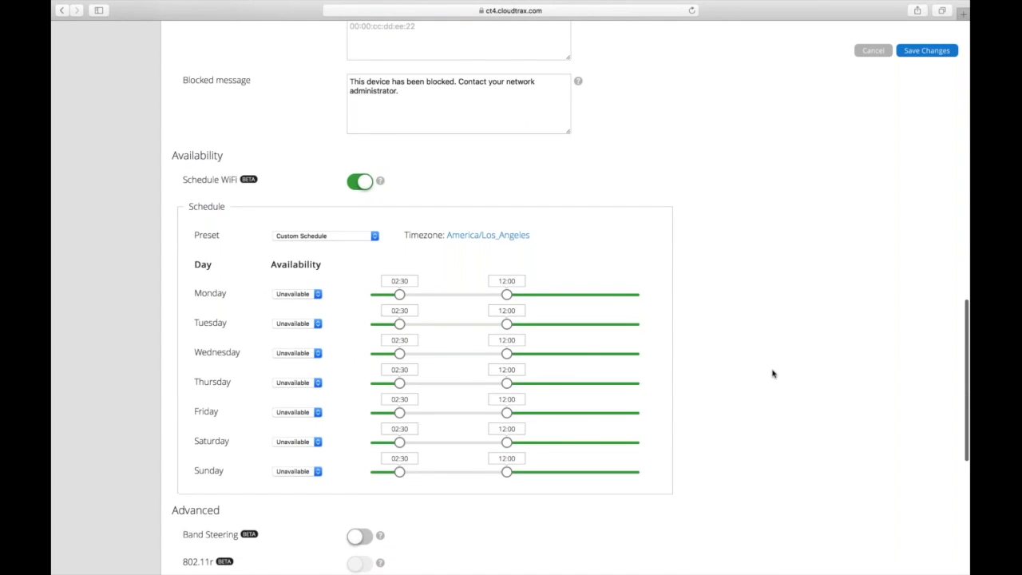
{"action": "scroll", "coordinate": [772, 373], "scroll_direction": "down", "scroll_amount": 1}
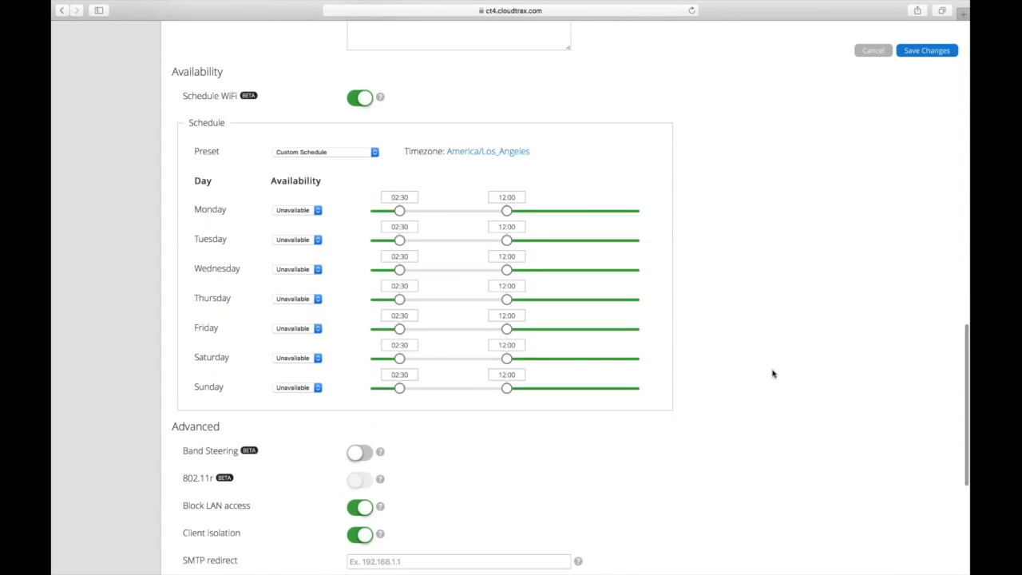